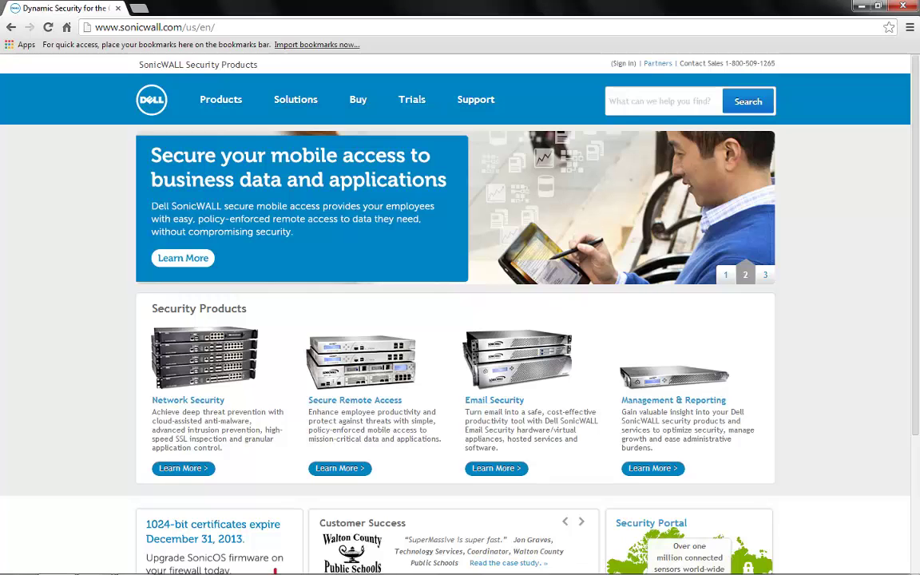
Search the Dell SonicWALL support Knowledge Base for 'setup tool', listing 124 results
{"action": "left_click", "coordinate": [476, 99]}
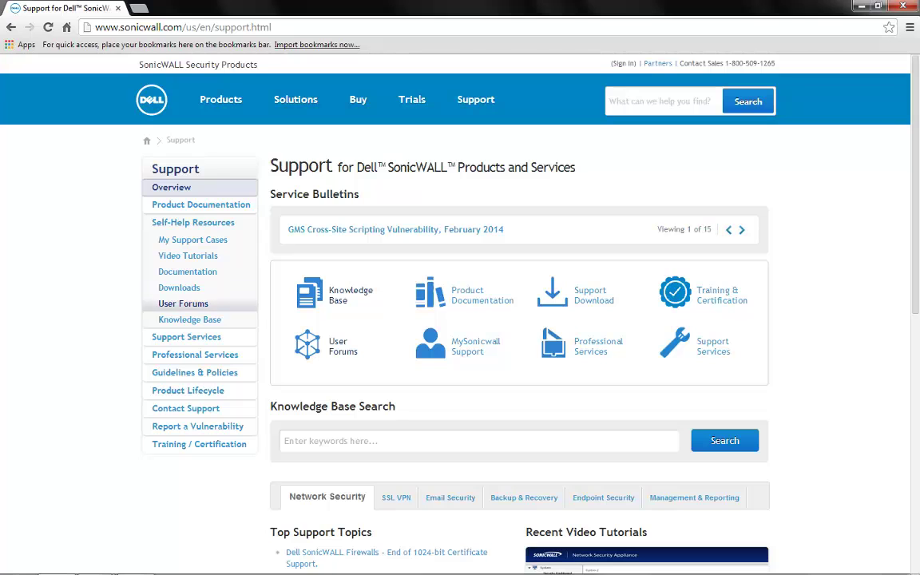
{"action": "left_click", "coordinate": [190, 319]}
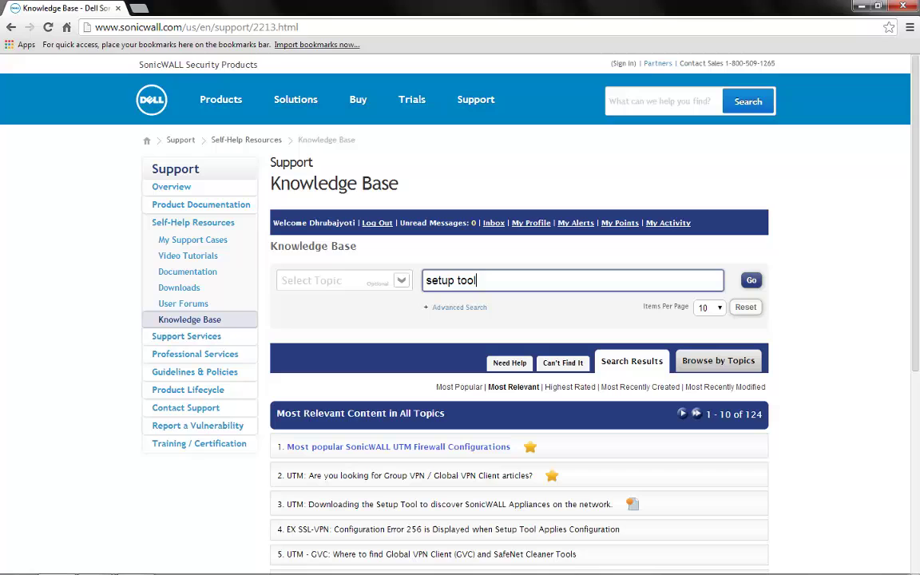
{"action": "left_click_drag", "start_coordinate": [477, 280], "coordinate": [426, 281]}
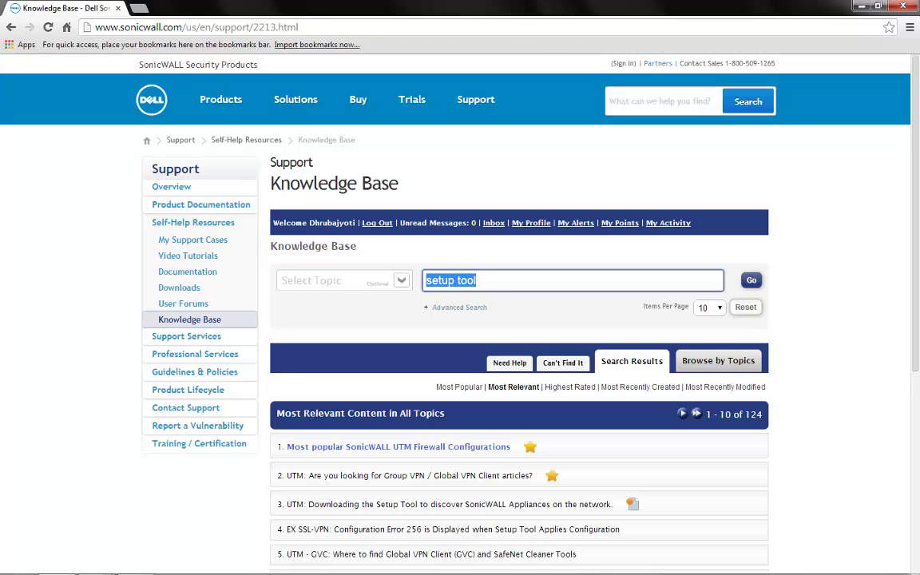
{"action": "left_click", "coordinate": [477, 281]}
{"action": "left_click", "coordinate": [751, 279]}
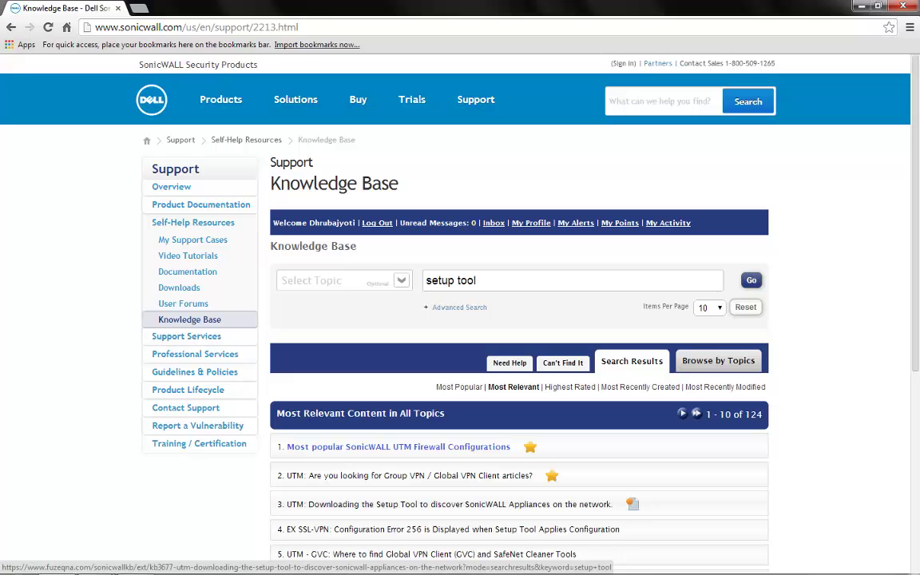
Open the 'Downloading the Setup Tool' article and download the Windows setupTool.exe
{"action": "left_click", "coordinate": [459, 504]}
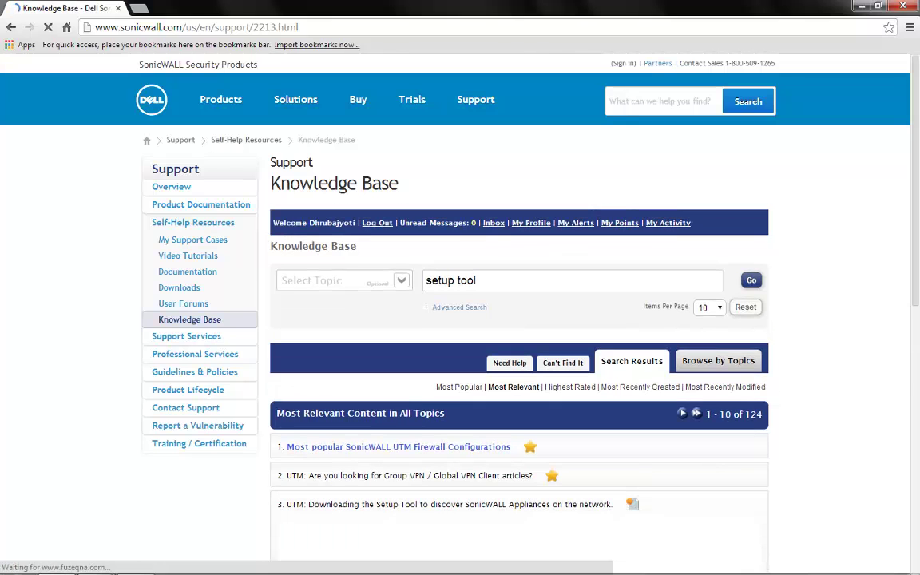
{"action": "scroll", "coordinate": [519, 319], "scroll_direction": "down", "scroll_amount": 4}
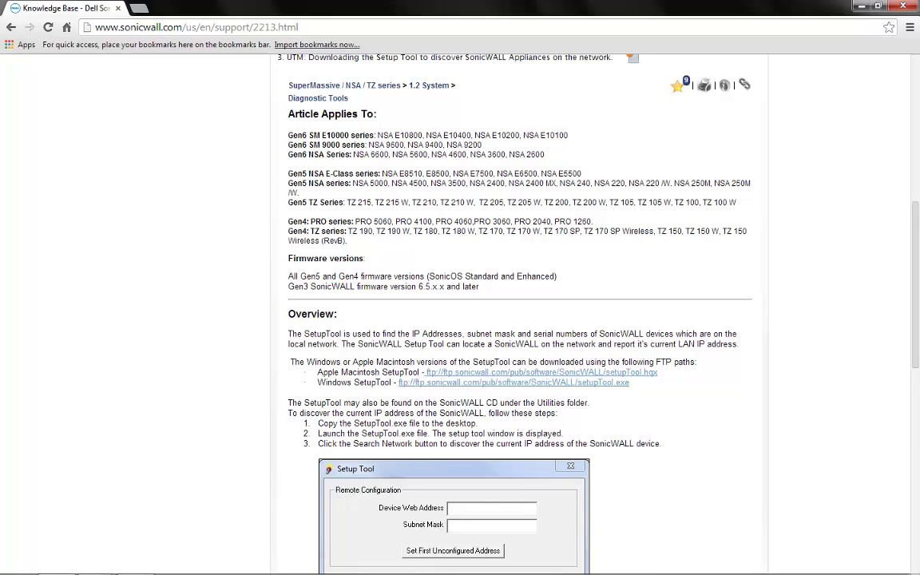
{"action": "left_click_drag", "start_coordinate": [317, 373], "coordinate": [388, 372]}
{"action": "left_click_drag", "start_coordinate": [317, 383], "coordinate": [377, 383]}
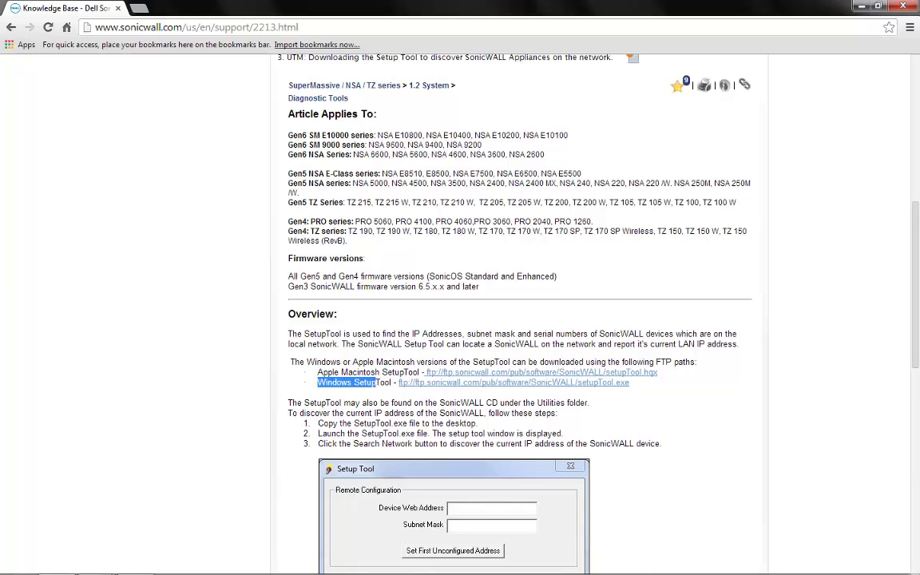
{"action": "left_click", "coordinate": [377, 383]}
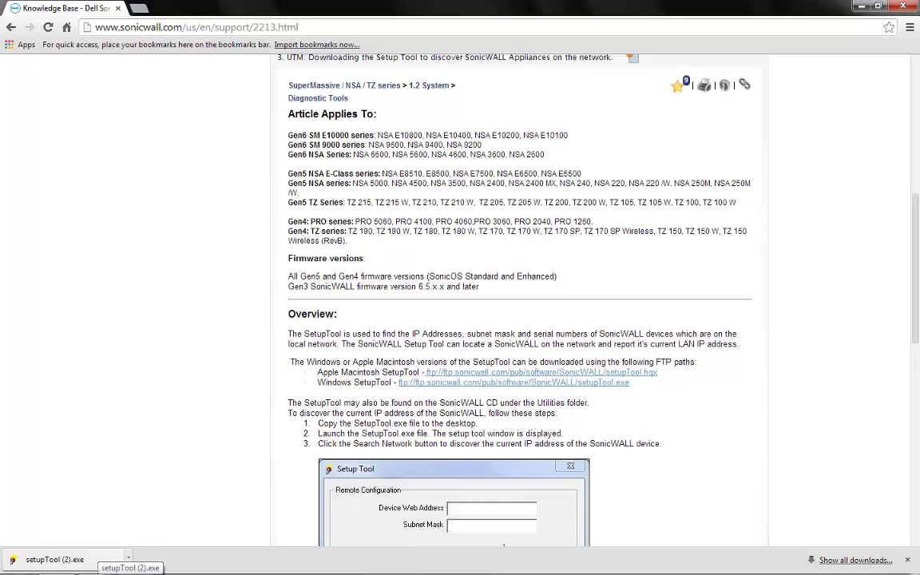
Run setupTool.exe and search the network, finding the firewall at 192.168.168.168 / 255.255.255.0
{"action": "left_click", "coordinate": [100, 559]}
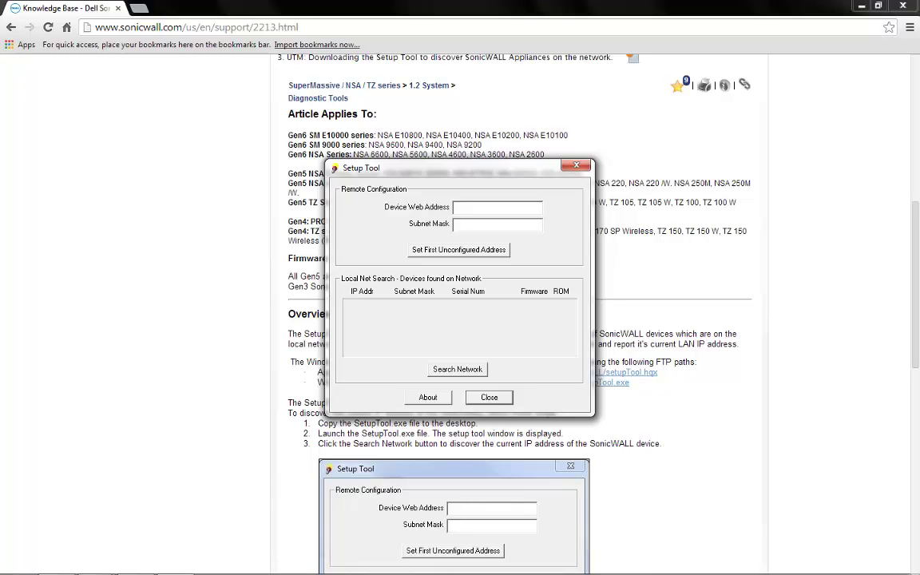
{"action": "left_click", "coordinate": [458, 369]}
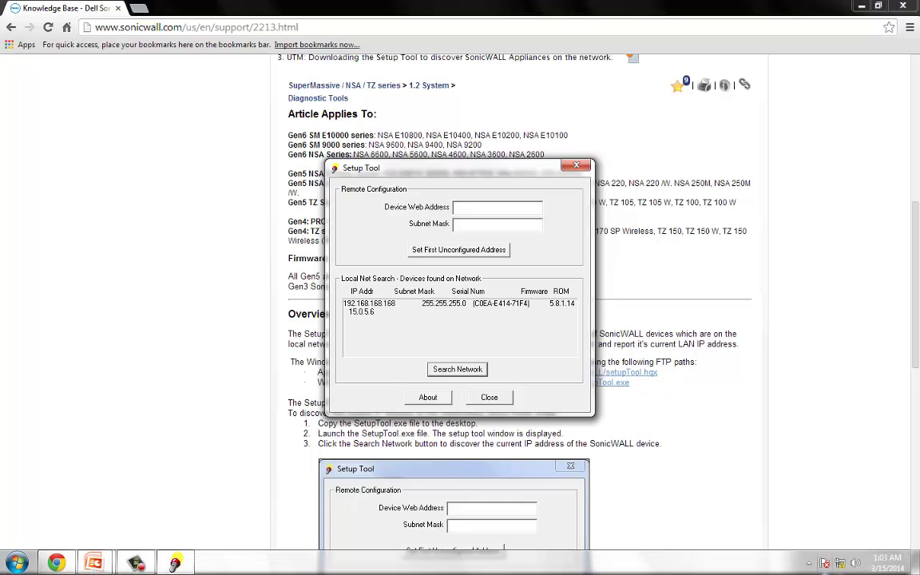
Open the Local Area Connection properties via the Network and Sharing Center
{"action": "left_click", "coordinate": [840, 563]}
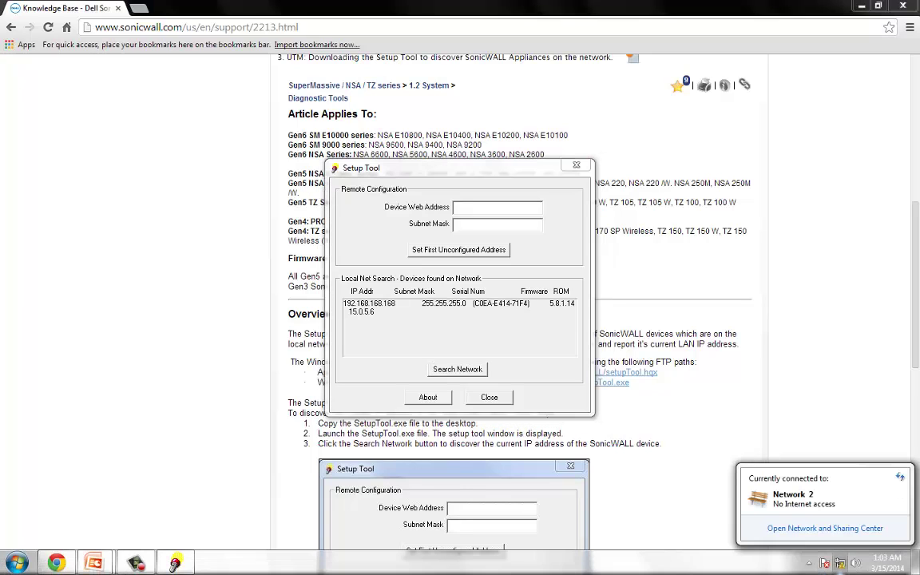
{"action": "left_click", "coordinate": [825, 528]}
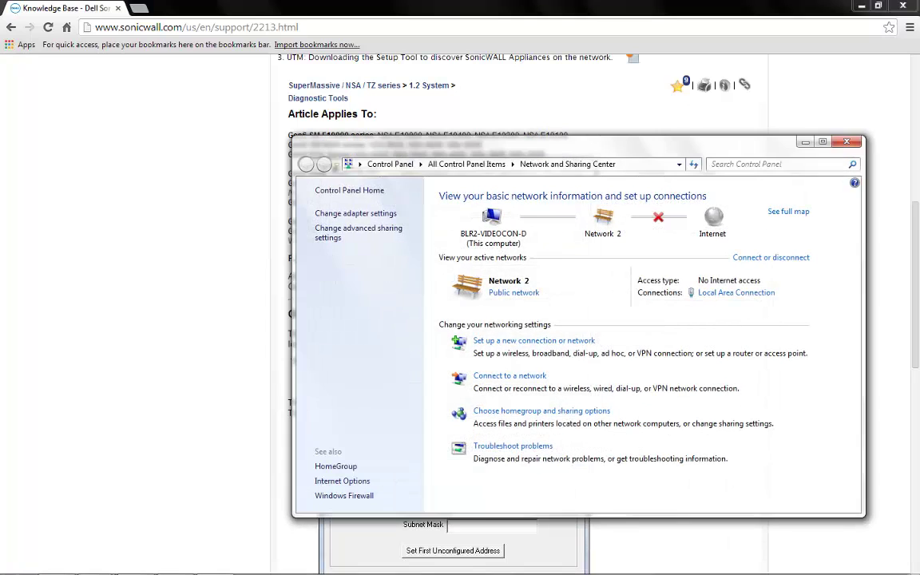
{"action": "left_click", "coordinate": [356, 214]}
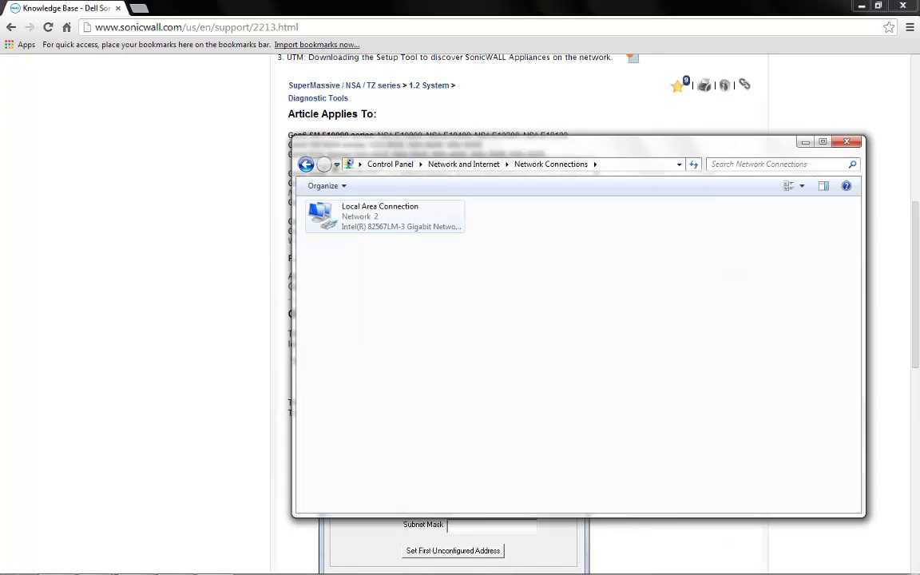
{"action": "right_click", "coordinate": [373, 208]}
{"action": "left_click", "coordinate": [402, 330]}
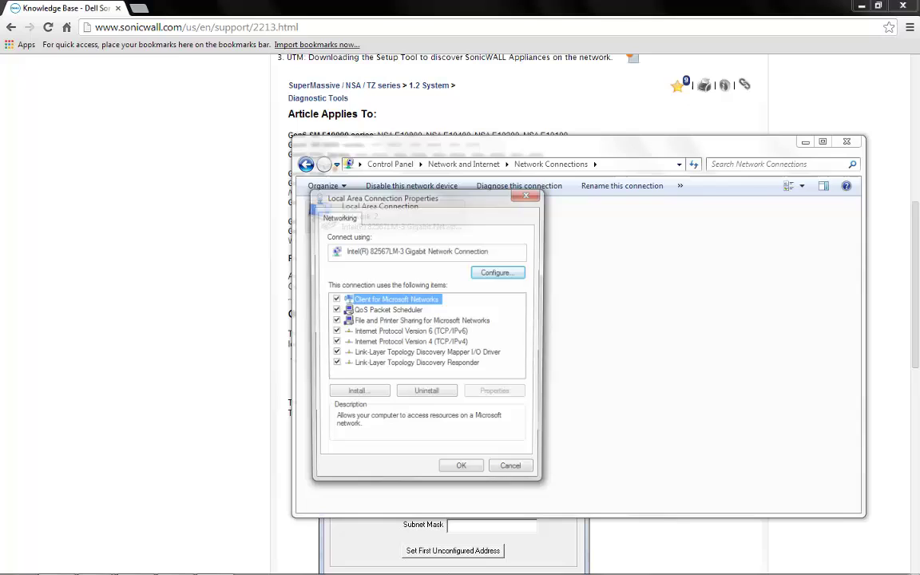
Set IPv4 to static 192.168.168.20, mask 255.255.255.0, gateway 192.168.168.168
{"action": "left_click", "coordinate": [411, 343]}
{"action": "left_click", "coordinate": [497, 394]}
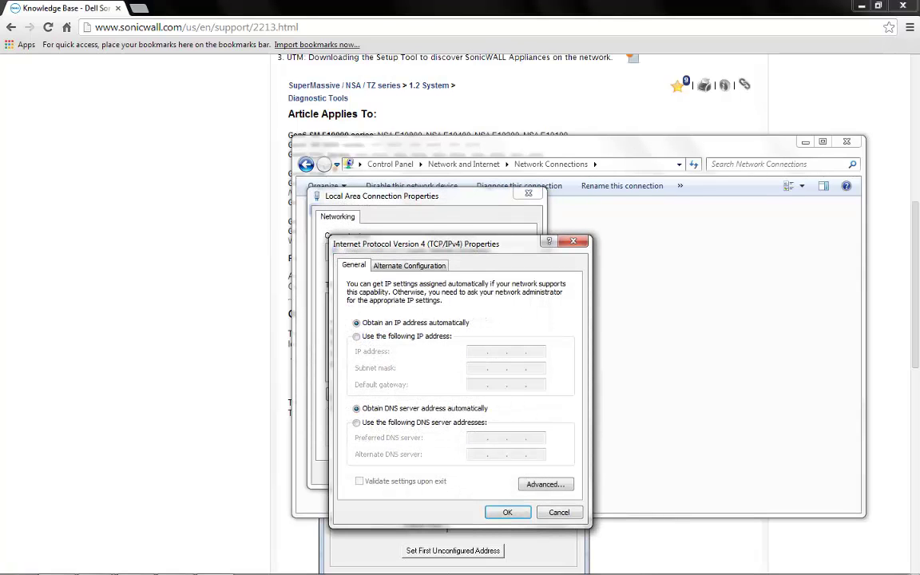
{"action": "key", "text": "alt+s"}
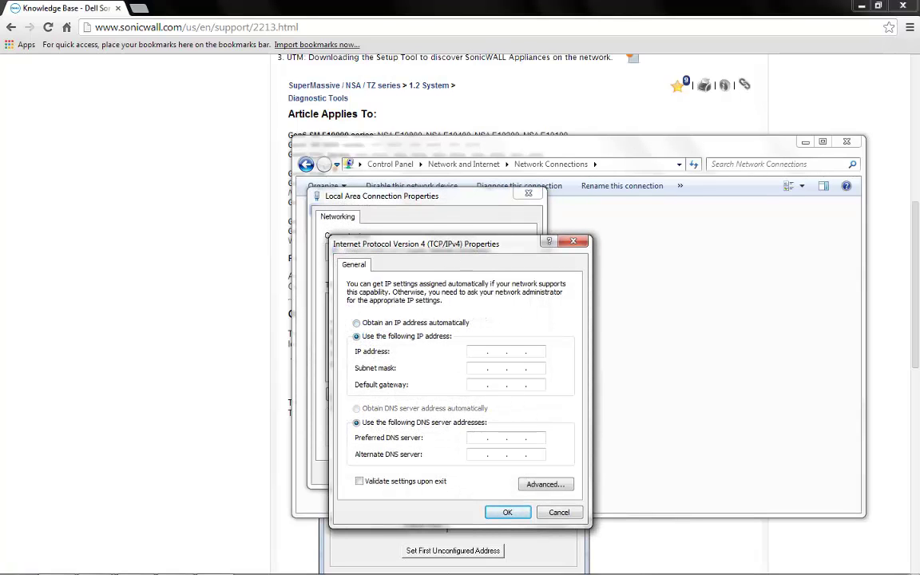
{"action": "type", "text": "192.168.168.20"}
{"action": "key", "text": "Tab"}
{"action": "key", "text": "Tab"}
{"action": "type", "text": "192 . "}
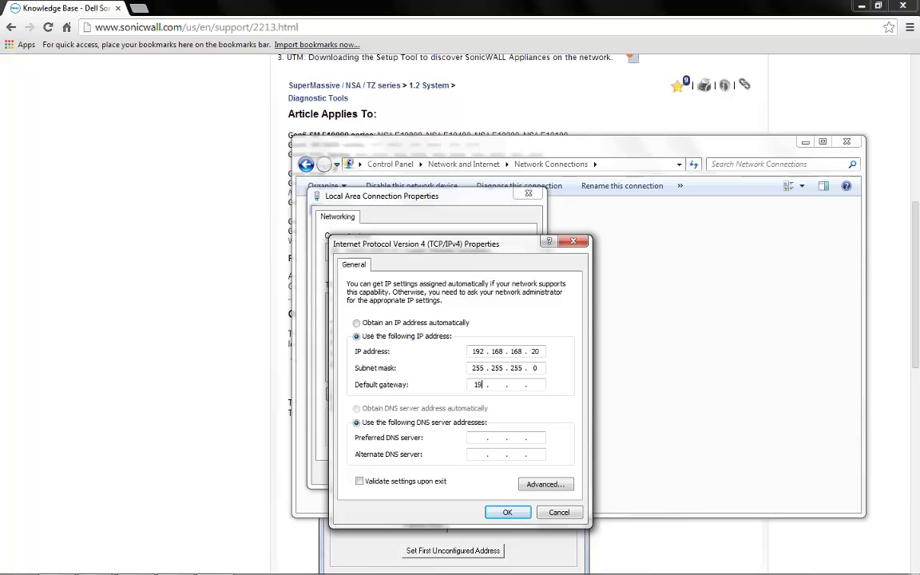
{"action": "type", "text": "168 . 168 . 168"}
{"action": "key", "text": "Return"}
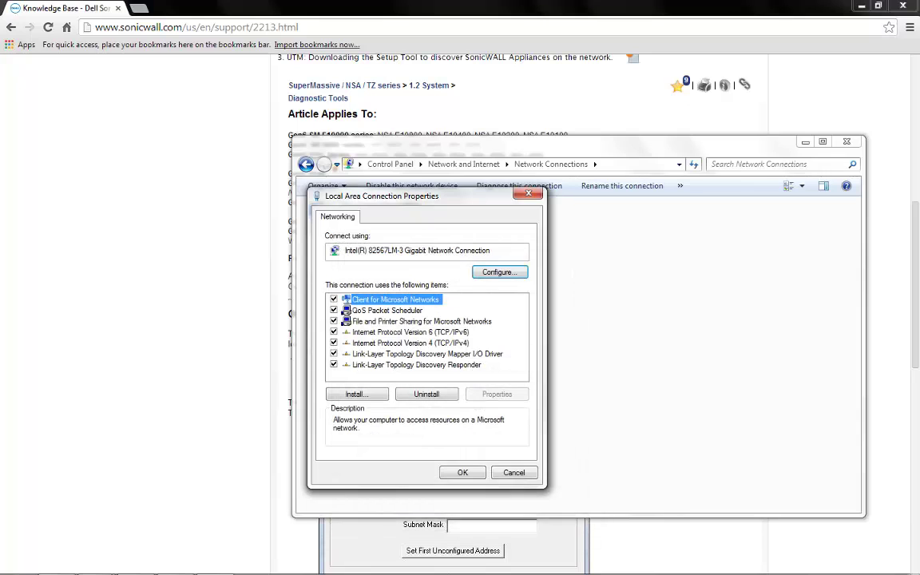
Close the adapter properties and load the firewall page at 192.168.168.168 in Chrome
{"action": "key", "text": "Return"}
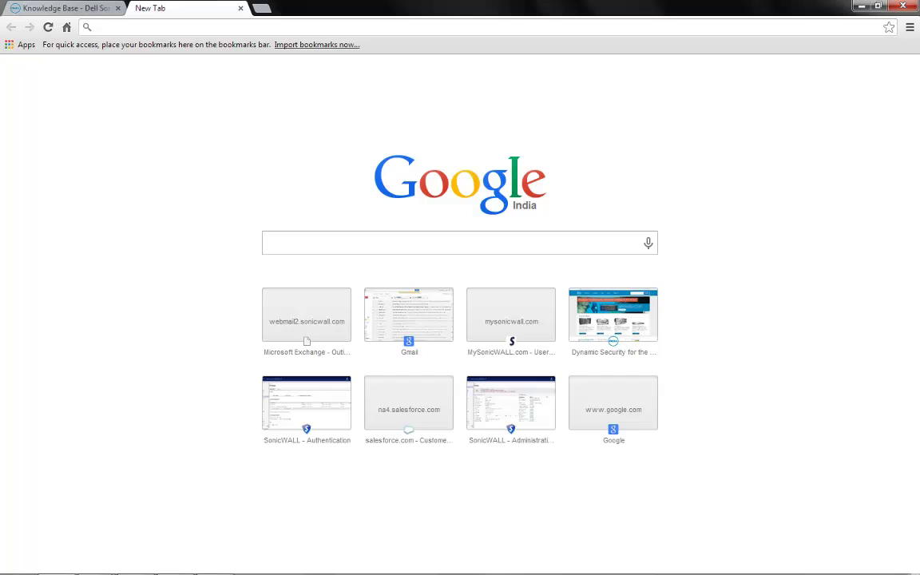
{"action": "type", "text": "192.168"}
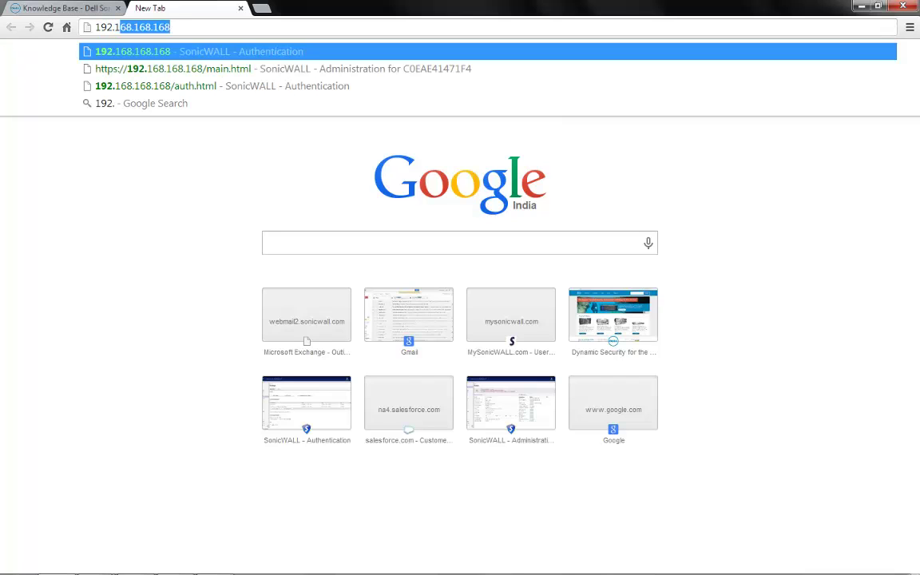
{"action": "type", "text": ".168.168"}
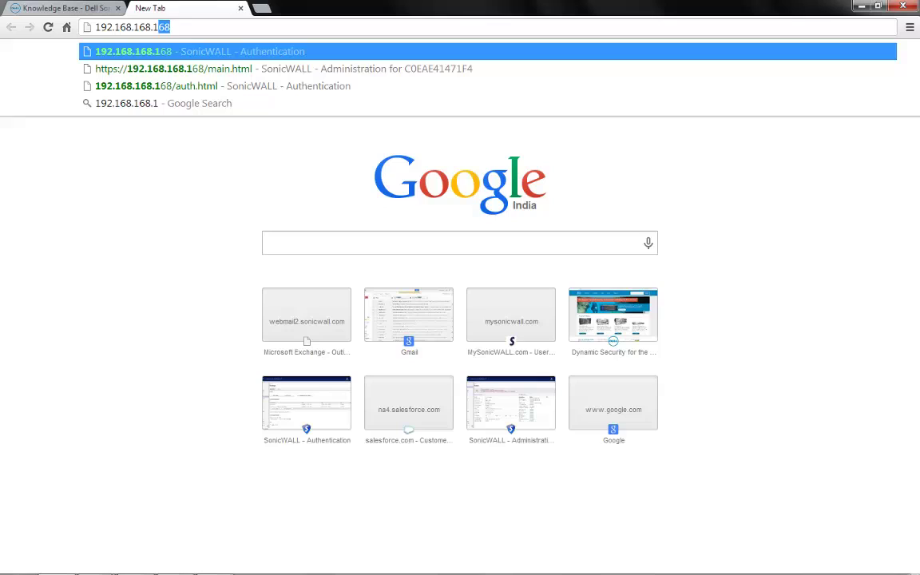
{"action": "key", "text": "Return"}
Log in to SonicWALL management with the administrator username and password
{"action": "type", "text": "a"}
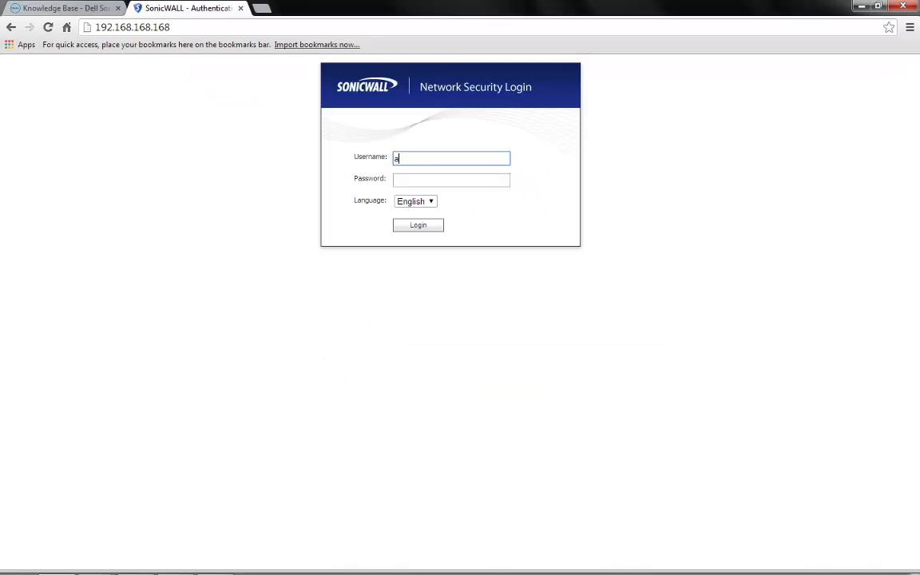
{"action": "type", "text": "dmin"}
{"action": "key", "text": "Tab"}
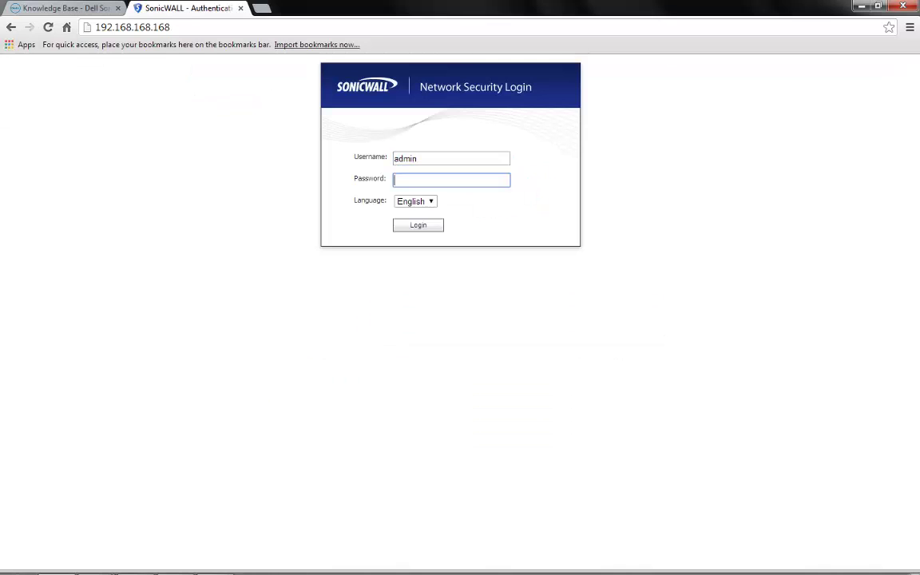
{"action": "type", "text": "password"}
{"action": "key", "text": "Return"}
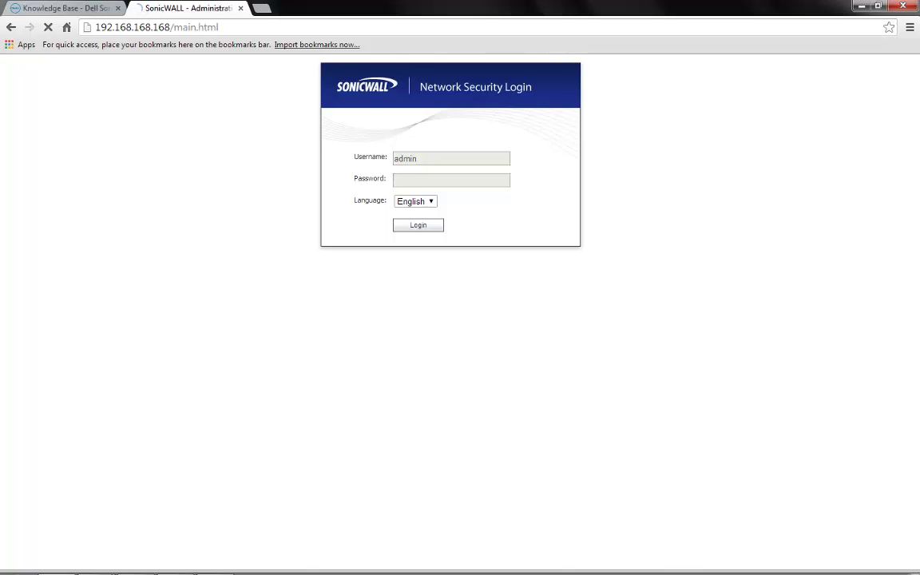